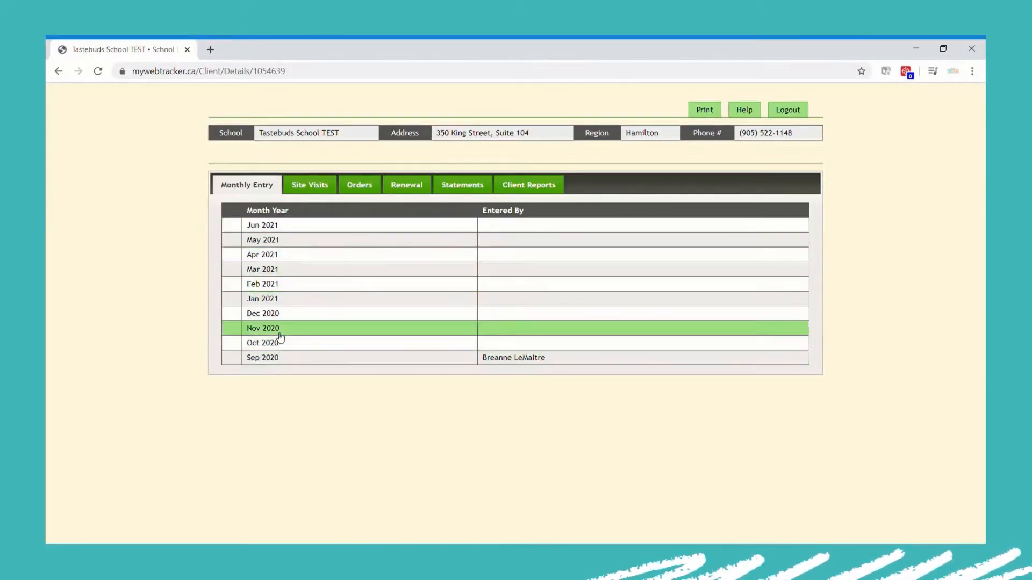
# Open the Jun 2021 row from the Monthly Entry list in the Reporting Month Editor
pyautogui.click(308, 227)
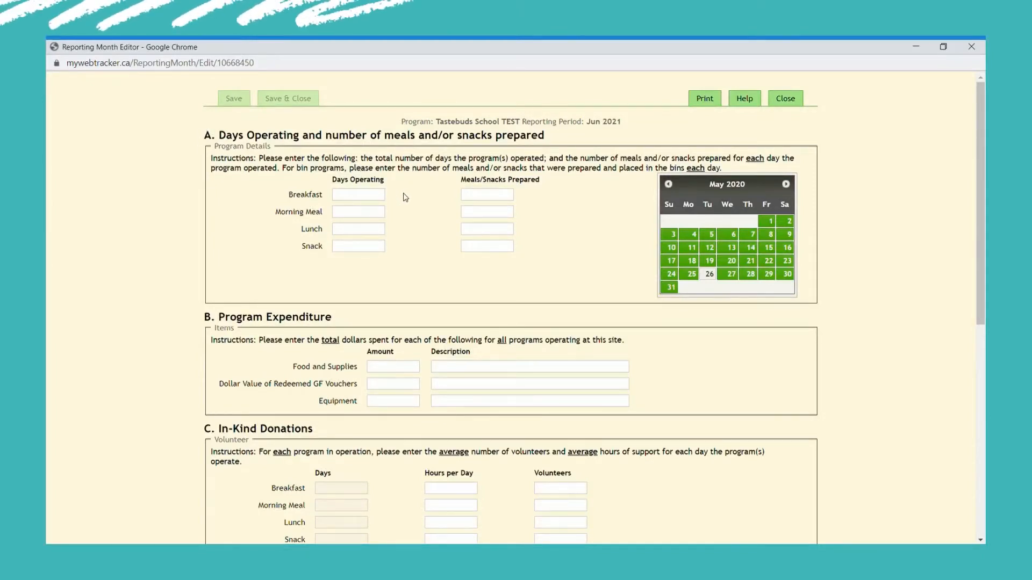
# Enter 17 breakfast days operating and 150 meals/snacks prepared
pyautogui.click(370, 201)
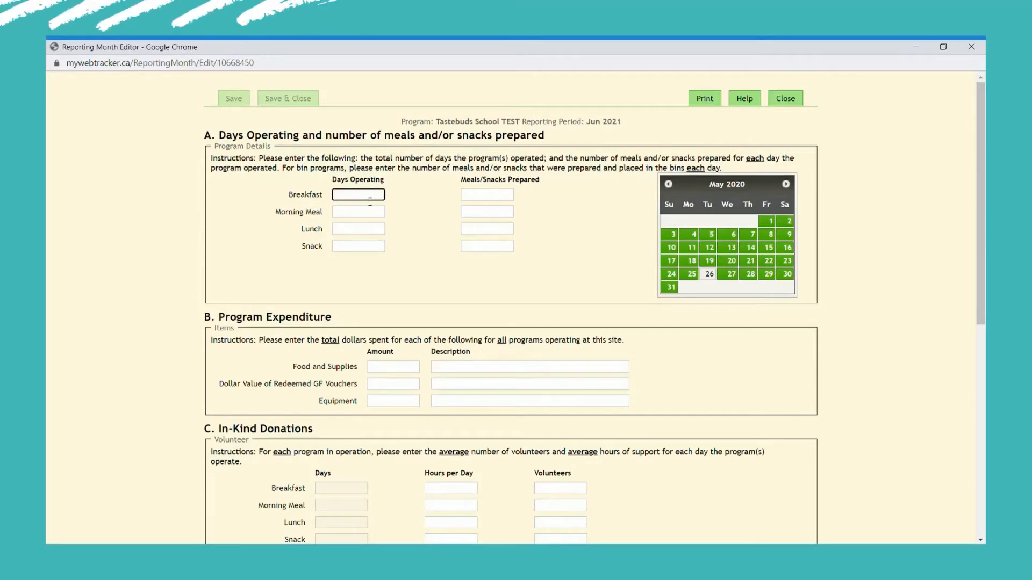
pyautogui.write('17')
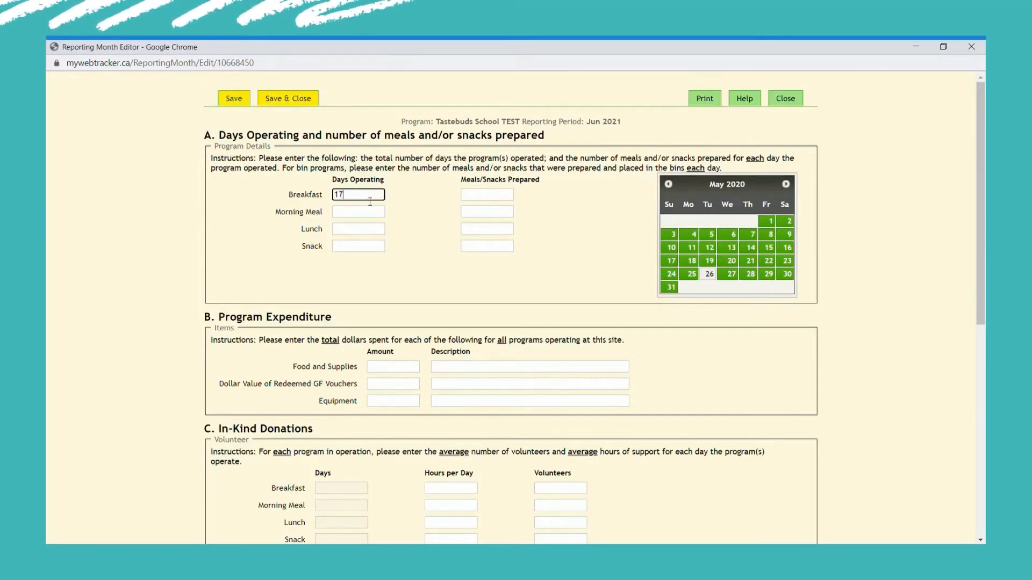
pyautogui.click(475, 198)
pyautogui.write('150')
# Move the operating-days calendar to June 2020 and deselect June 16
pyautogui.scroll(-1, 547, 261)
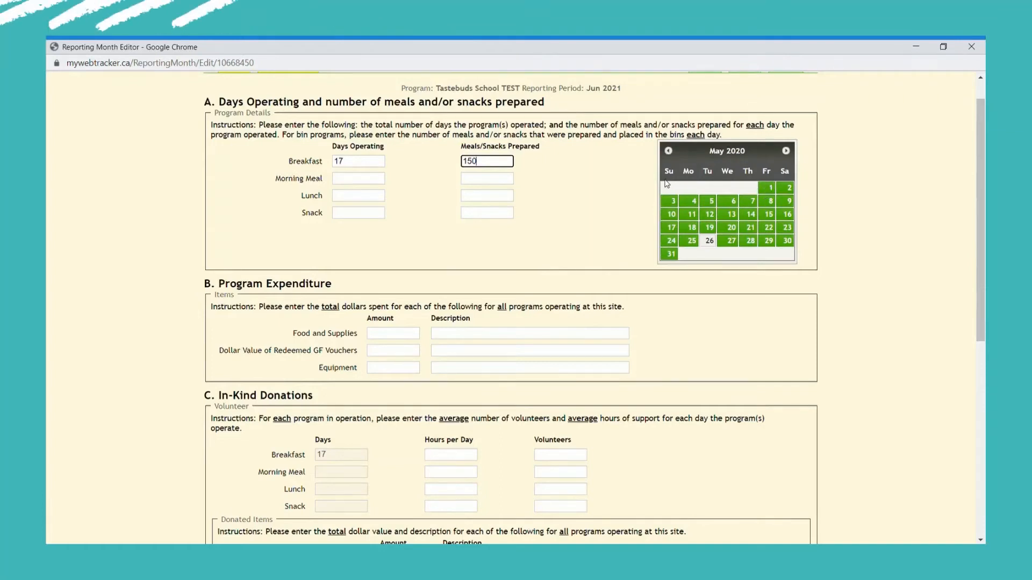
pyautogui.scroll(-1, 650, 188)
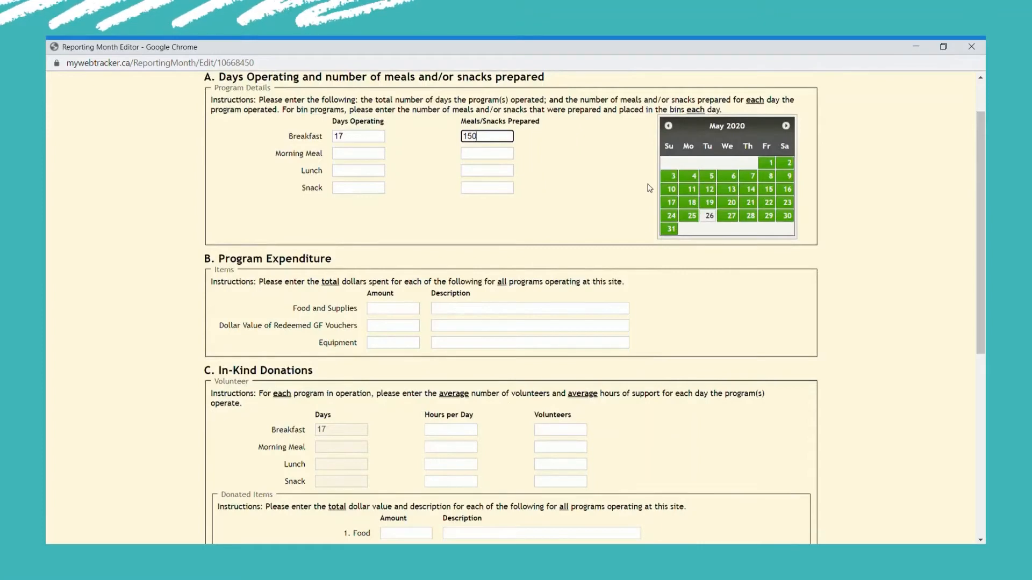
pyautogui.click(669, 126)
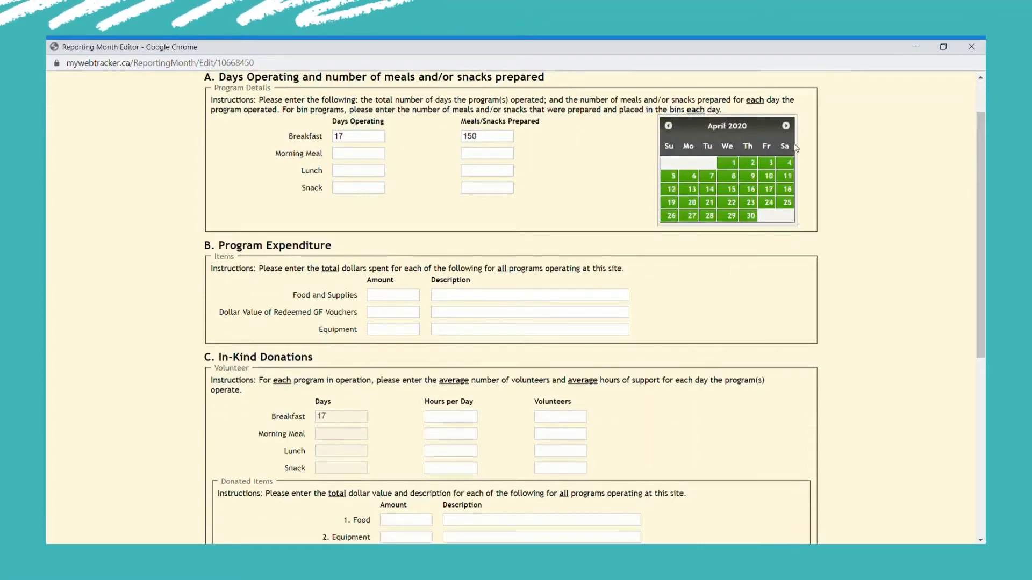
pyautogui.click(786, 127)
pyautogui.click(786, 127)
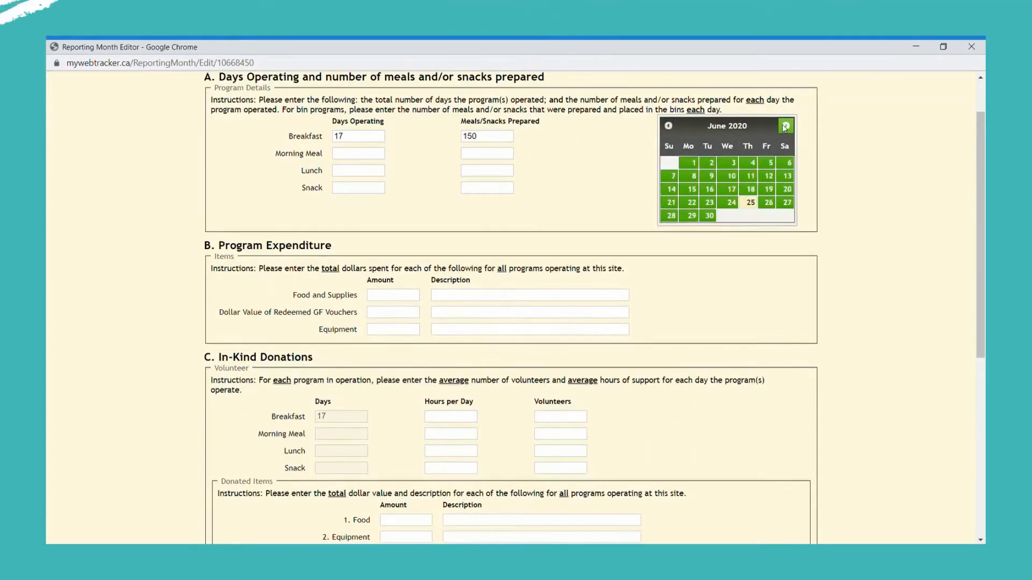
pyautogui.click(692, 162)
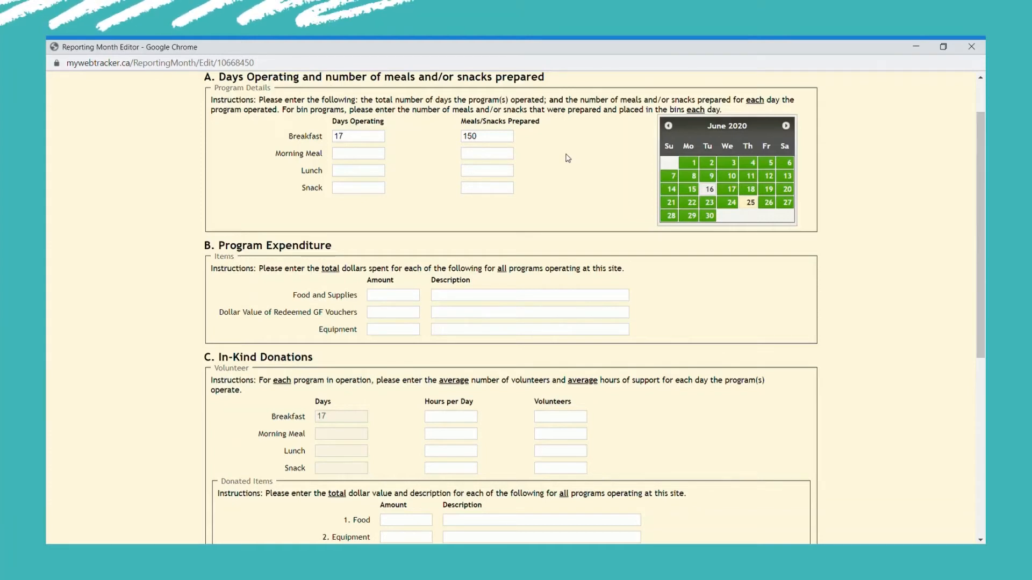
# Record Food and Supplies expenditure of 1750 for crackers, apples, cheese wiggles
pyautogui.scroll(-1, 567, 157)
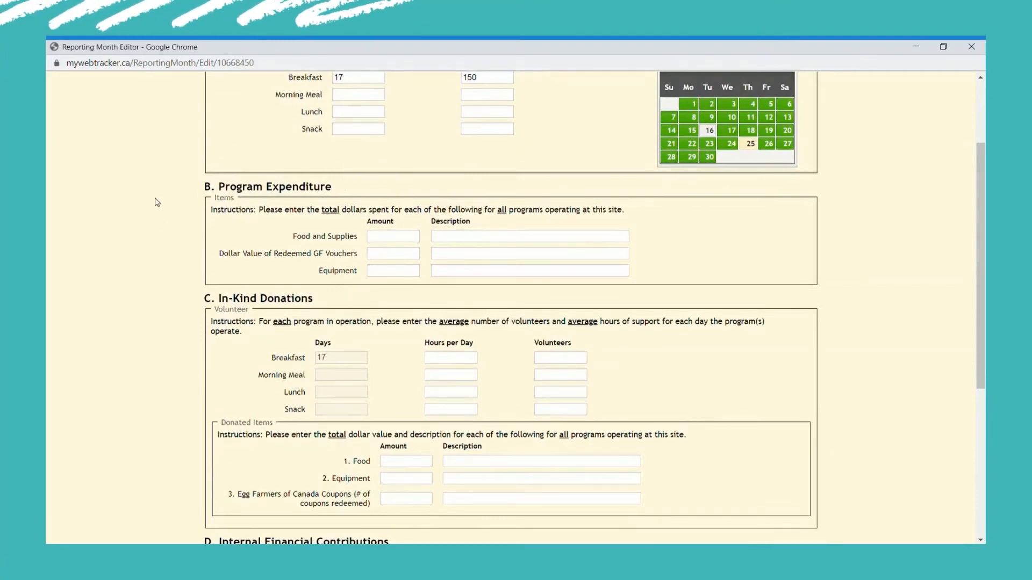
pyautogui.click(420, 242)
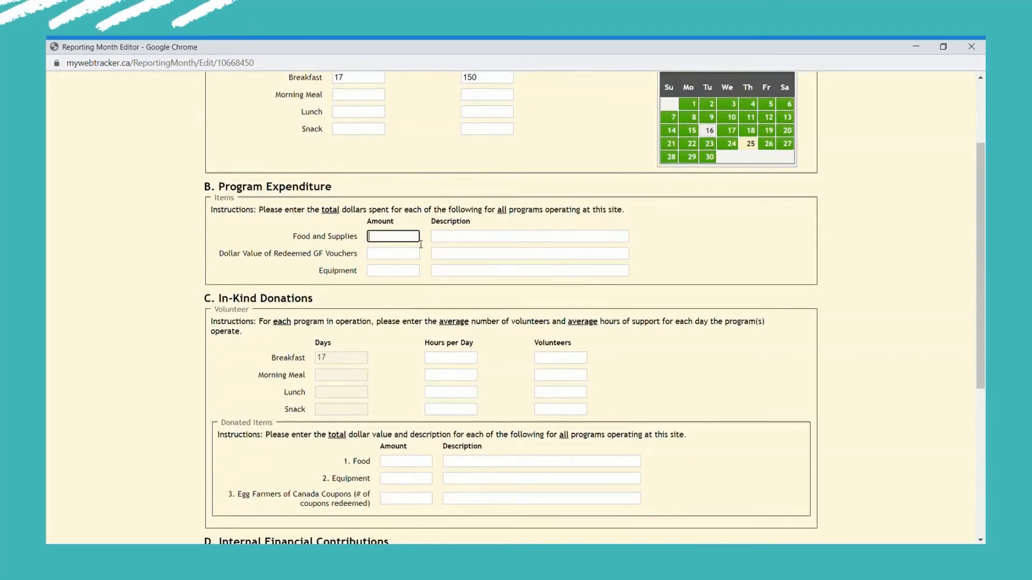
pyautogui.write('1750')
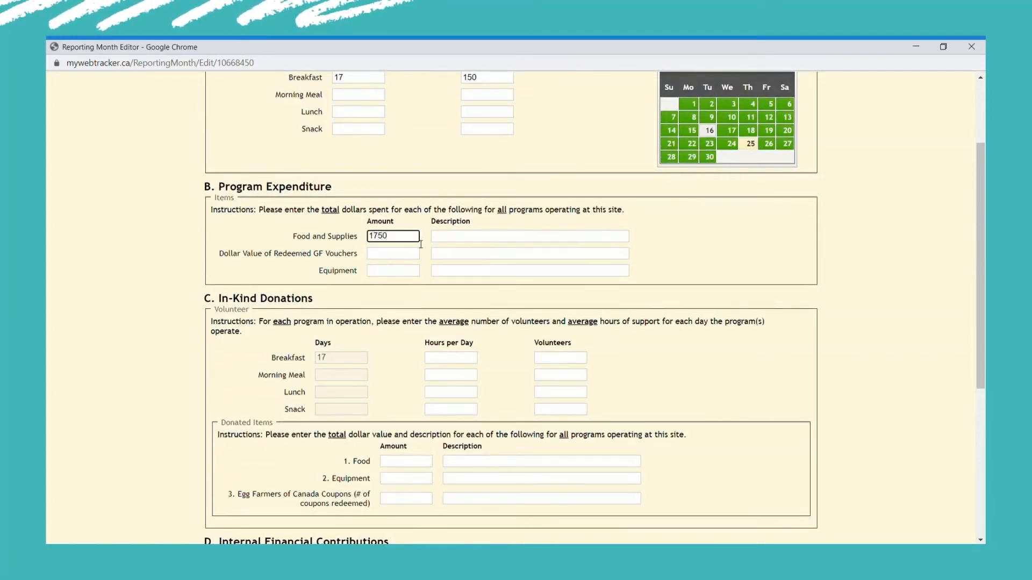
pyautogui.click(446, 244)
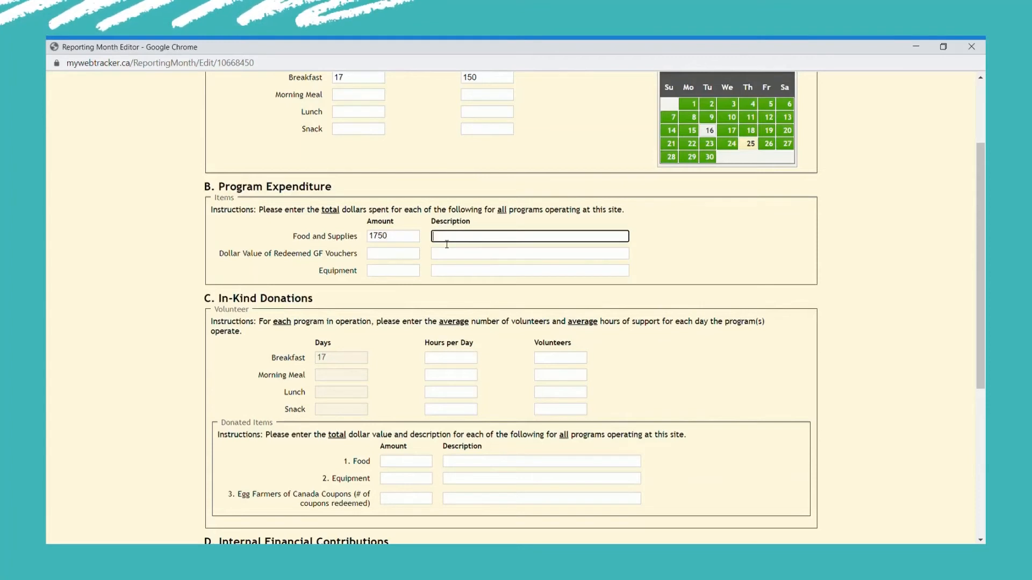
pyautogui.write('crackers, apples, cheese')
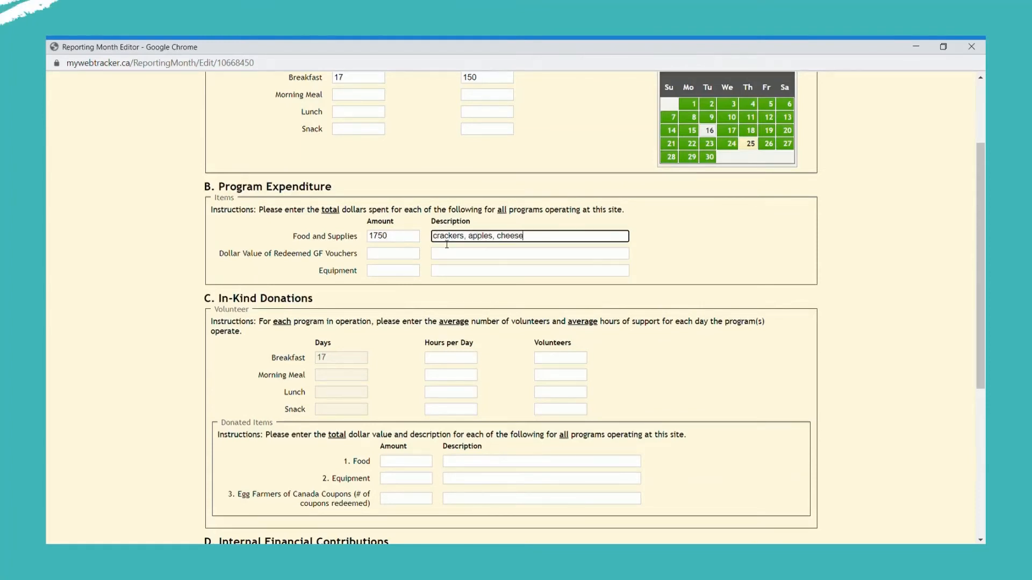
pyautogui.write(' wiggles')
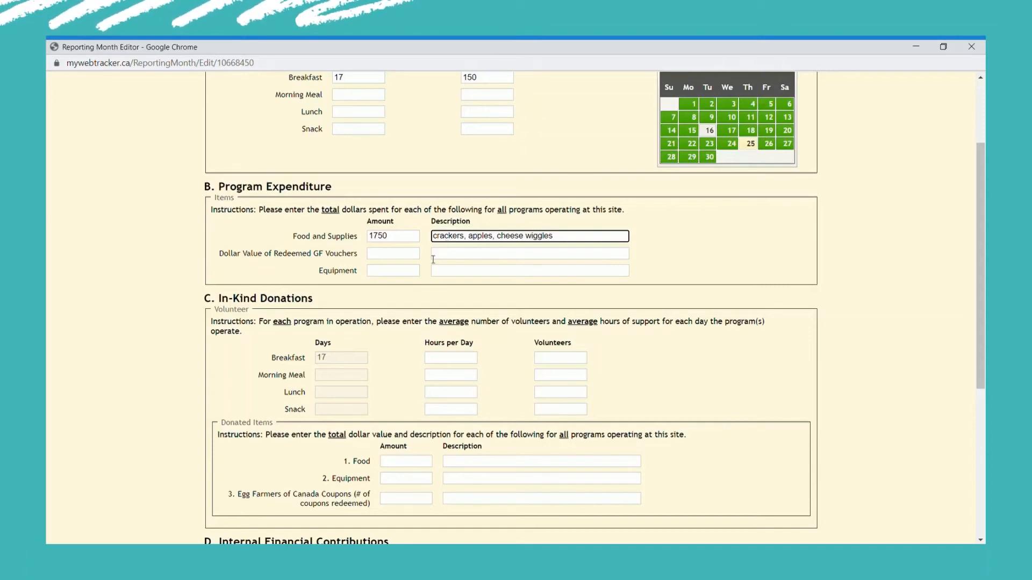
# Record redeemed GF vouchers at 350, described as 'gold fish, triscuits'
pyautogui.click(403, 258)
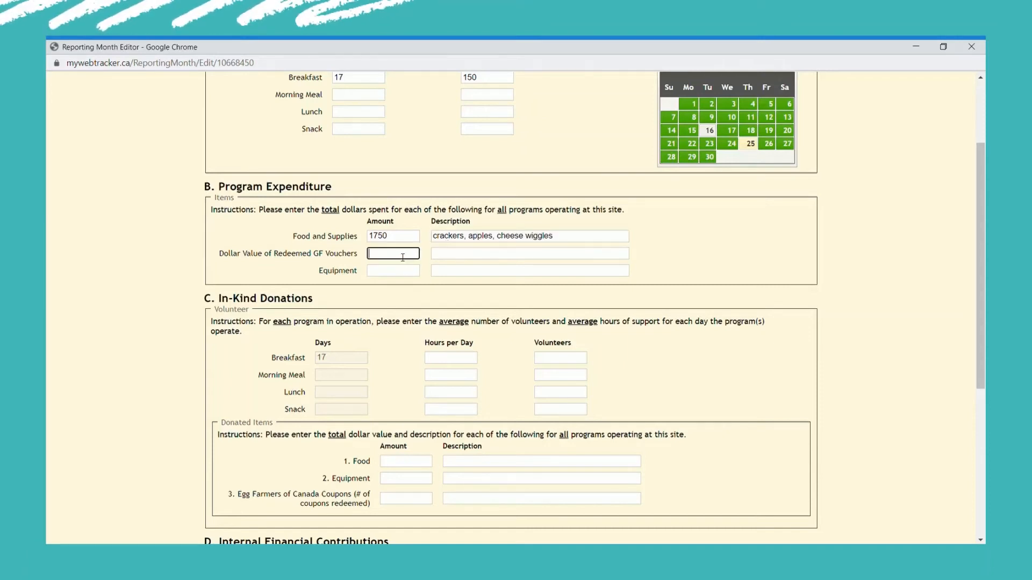
pyautogui.write('350')
pyautogui.click(459, 258)
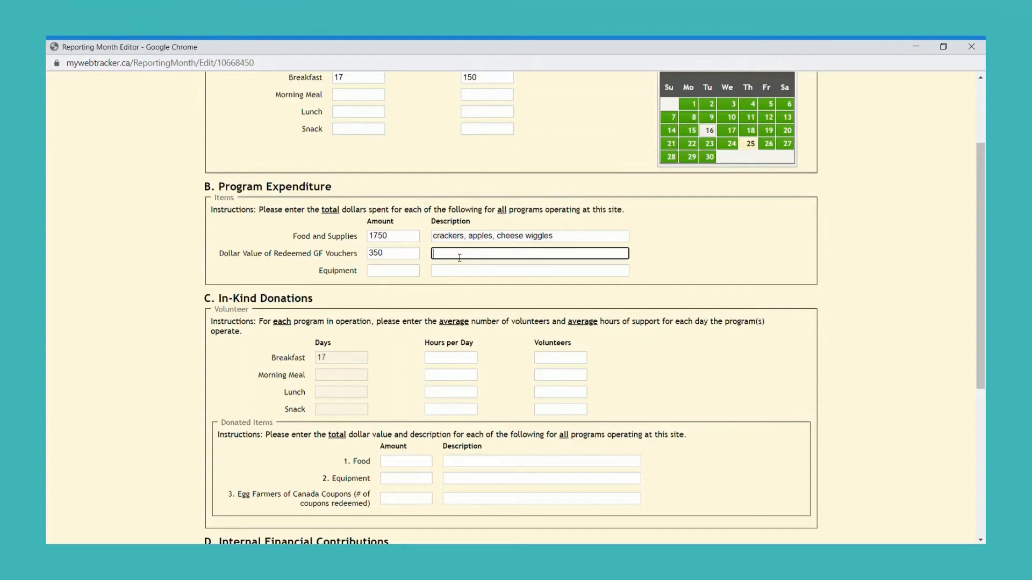
pyautogui.write('go')
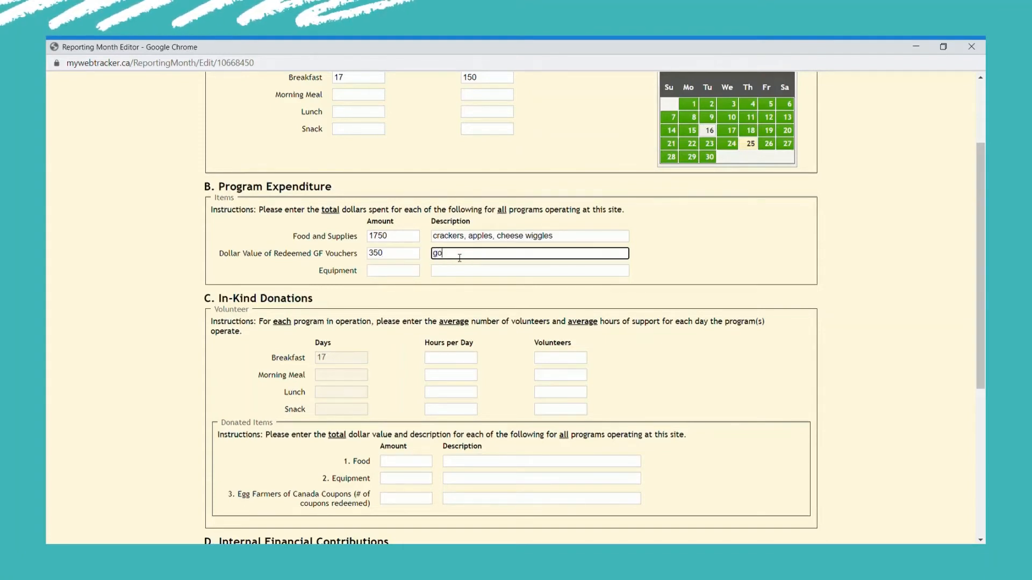
pyautogui.write('ld fish, trisc')
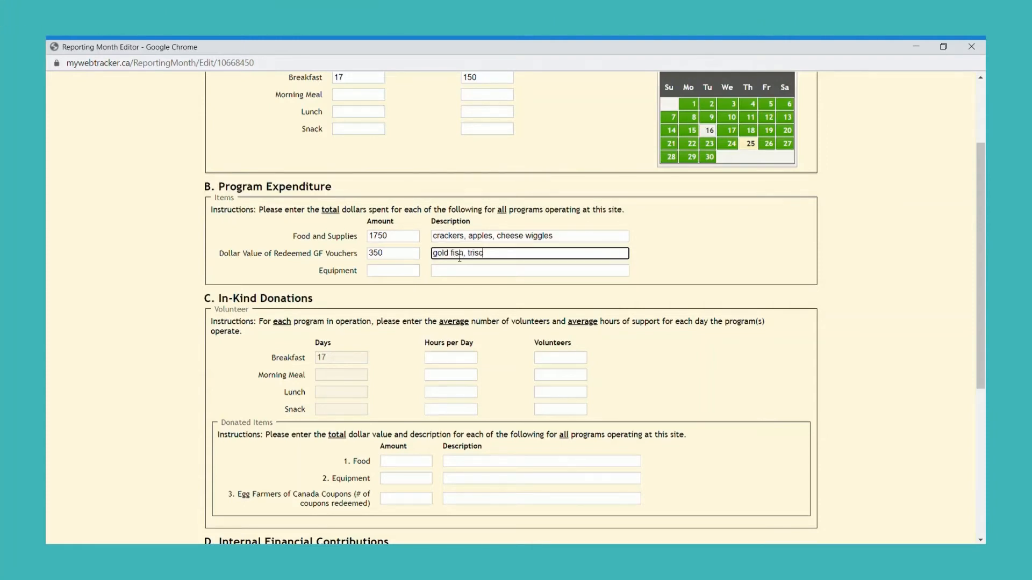
pyautogui.write('uits')
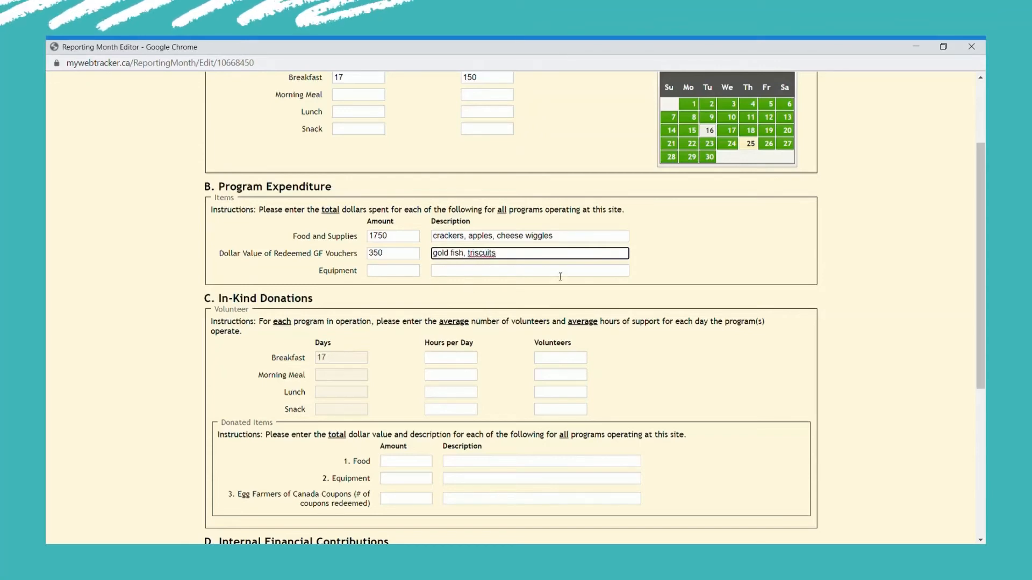
# Enter Breakfast volunteer support of 2 hours per day and 3 volunteers
pyautogui.scroll(-4, 470, 290)
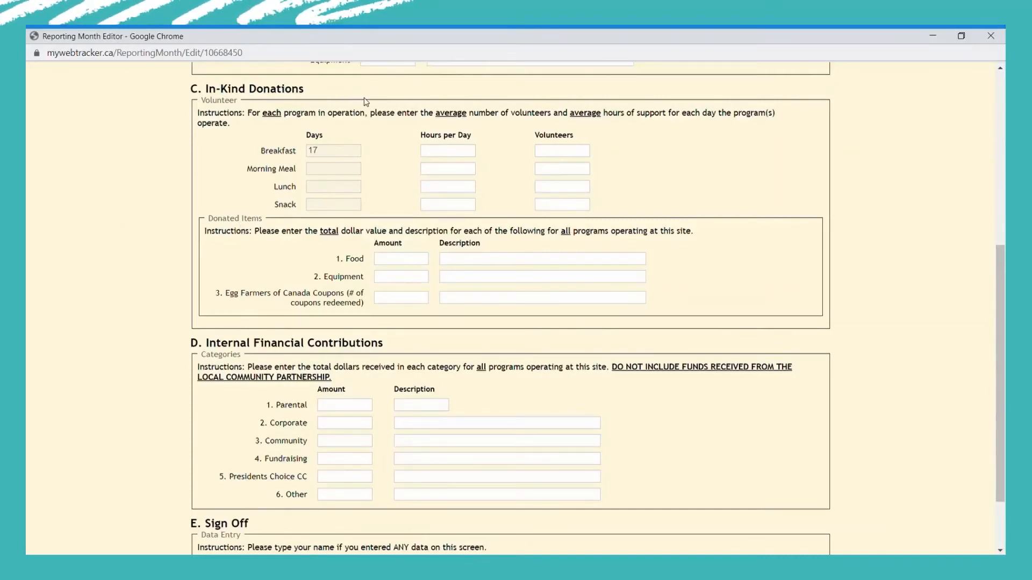
pyautogui.click(444, 153)
pyautogui.write('2')
pyautogui.click(549, 154)
pyautogui.write('3')
pyautogui.click(691, 192)
pyautogui.scroll(-3, 400, 170)
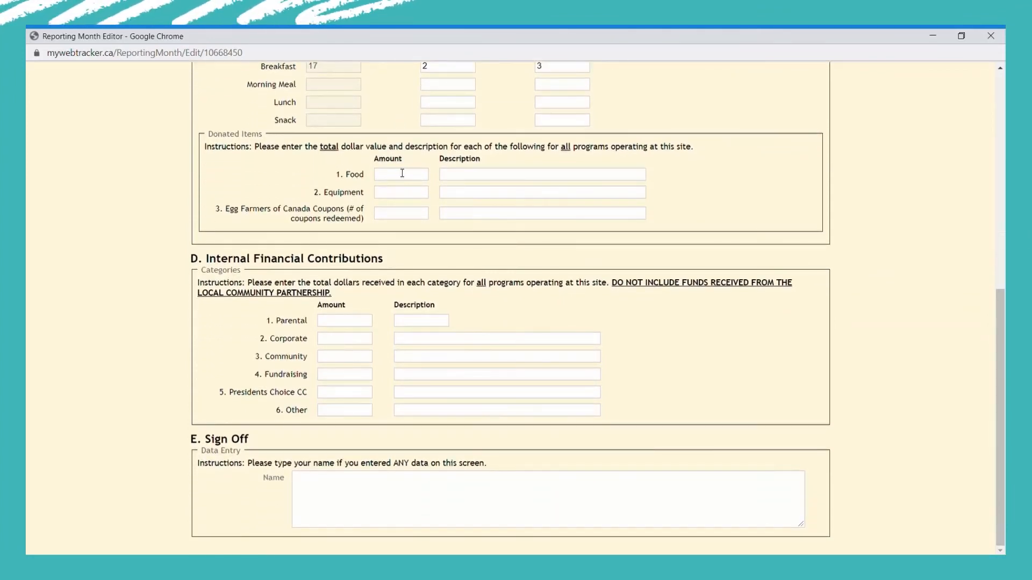
# Log donated Food worth 75 as 'cheese strings' and 4 Egg Farmers coupons redeemed
pyautogui.click(402, 175)
pyautogui.write('75')
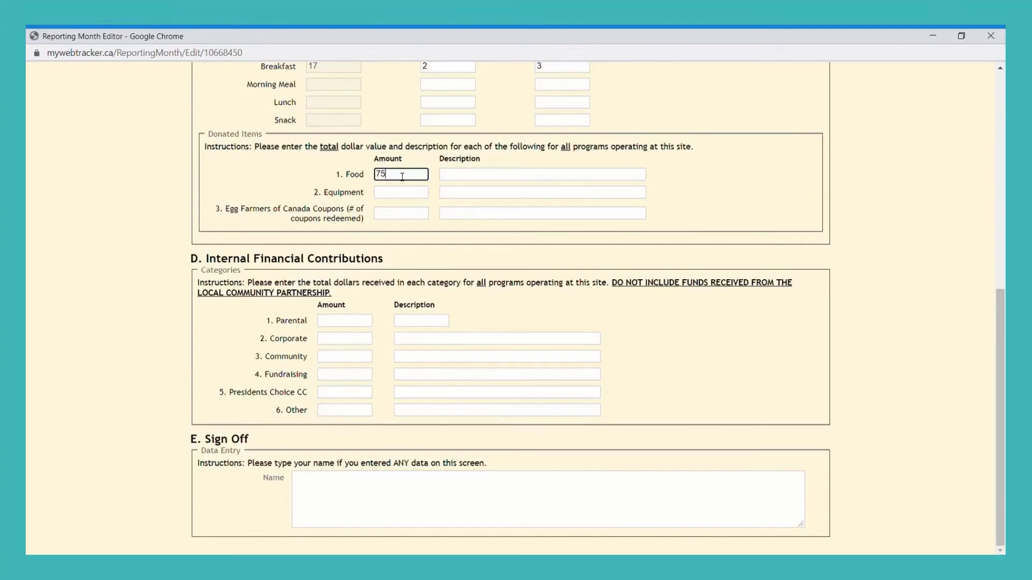
pyautogui.click(458, 180)
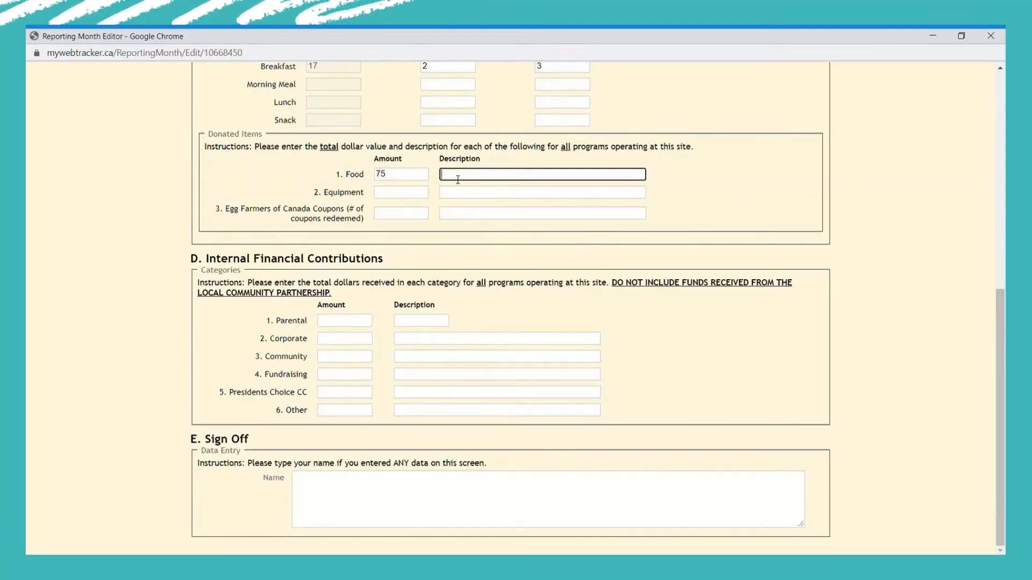
pyautogui.write('cheese strings')
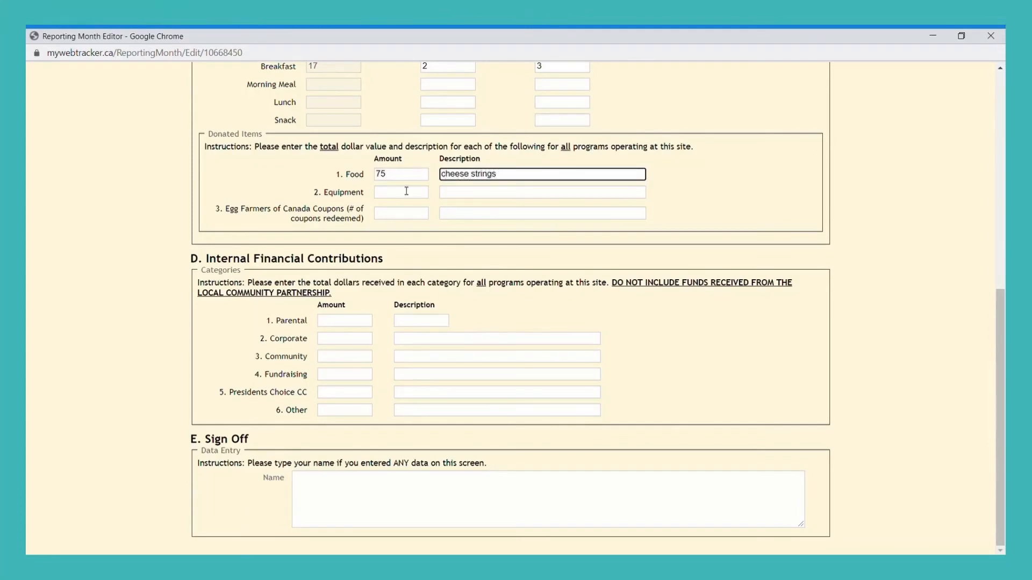
pyautogui.click(403, 218)
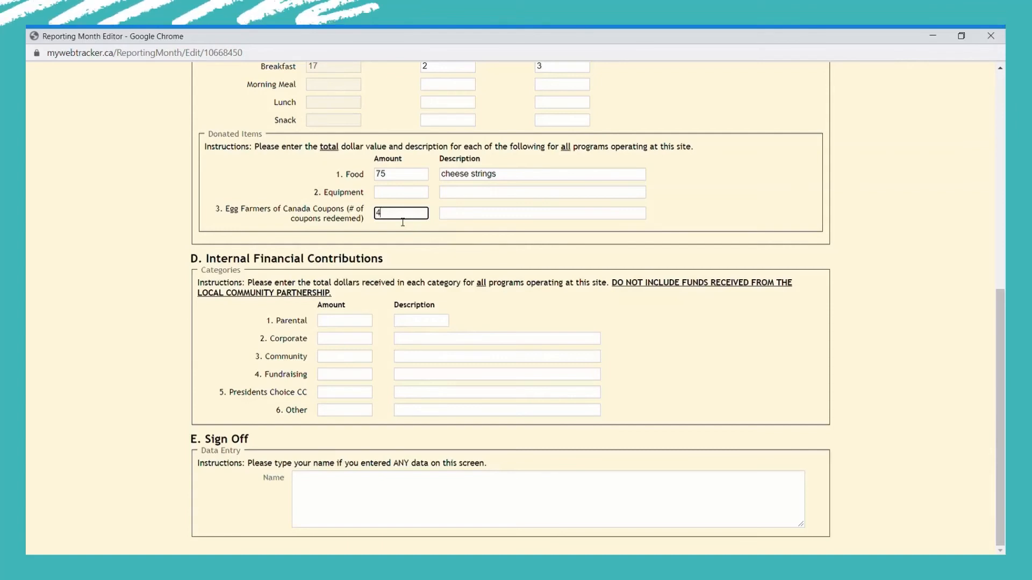
pyautogui.click(483, 229)
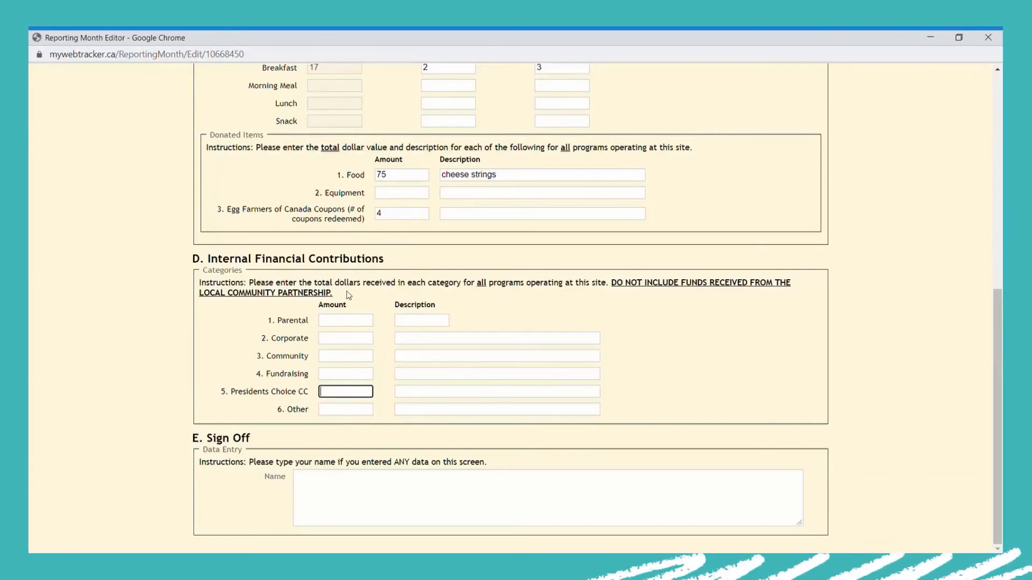
# Enter a Parental contribution of 250 with a parent council description
pyautogui.click(345, 322)
pyautogui.write('250')
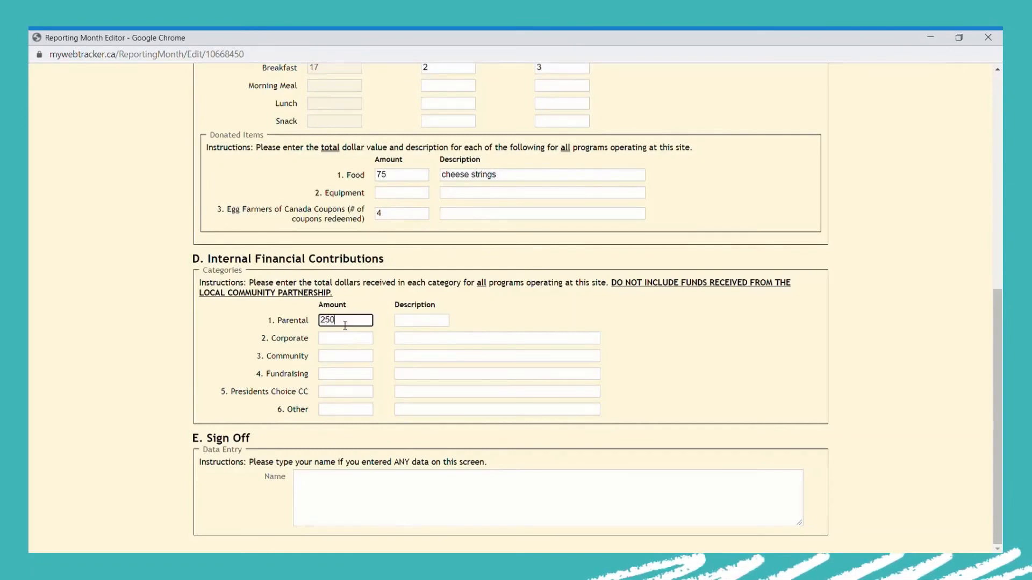
pyautogui.click(430, 325)
pyautogui.write('Parent')
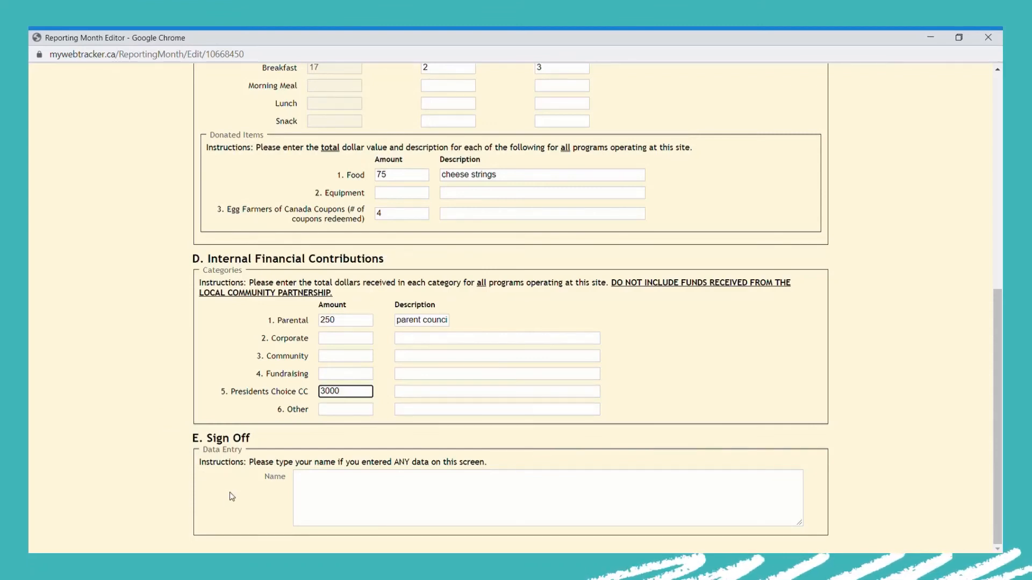
# Enter the preparer's name in the Sign Off Name box and scroll back to the top
pyautogui.click(317, 487)
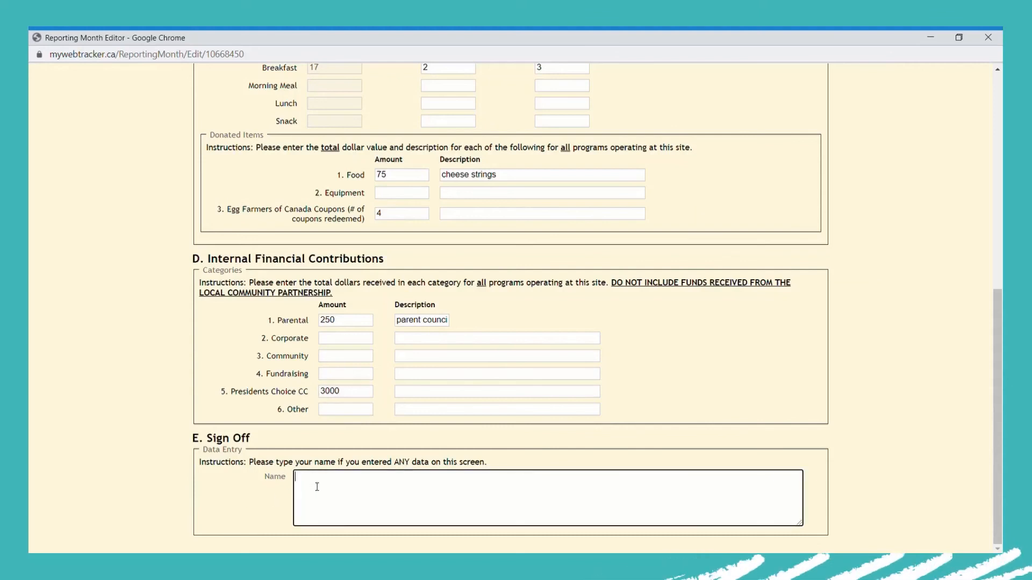
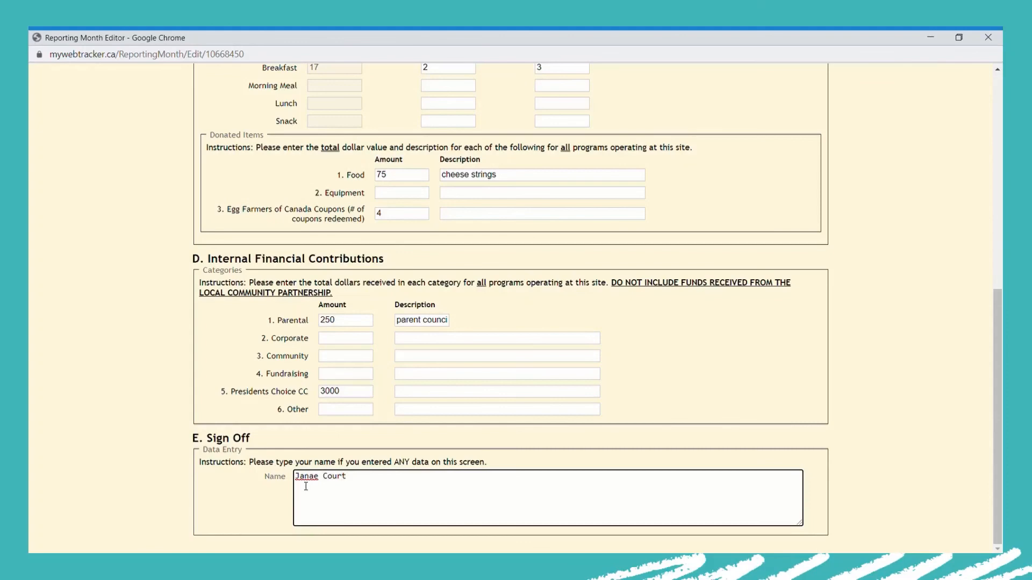
pyautogui.click(265, 493)
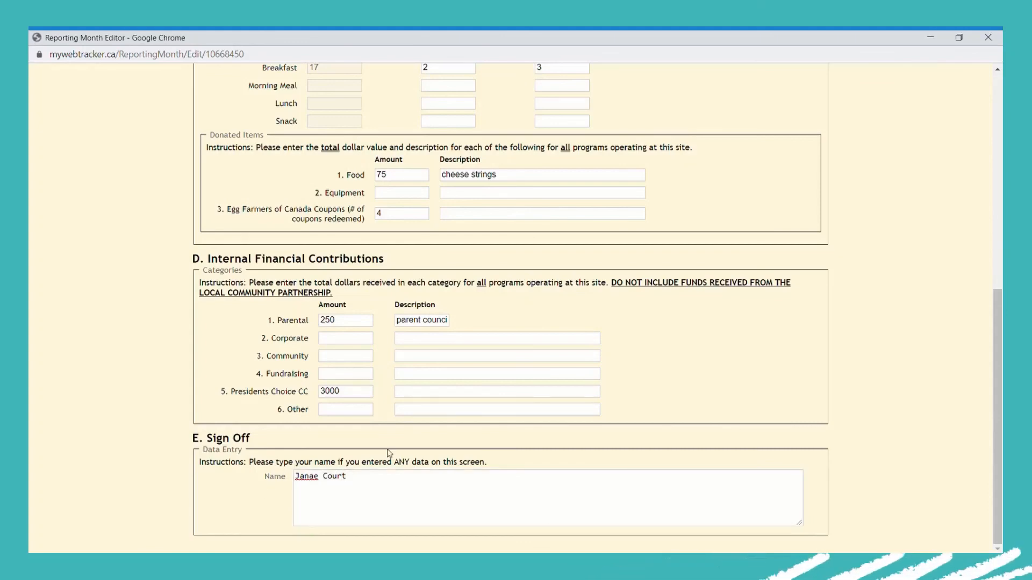
pyautogui.scroll(7, 387, 450)
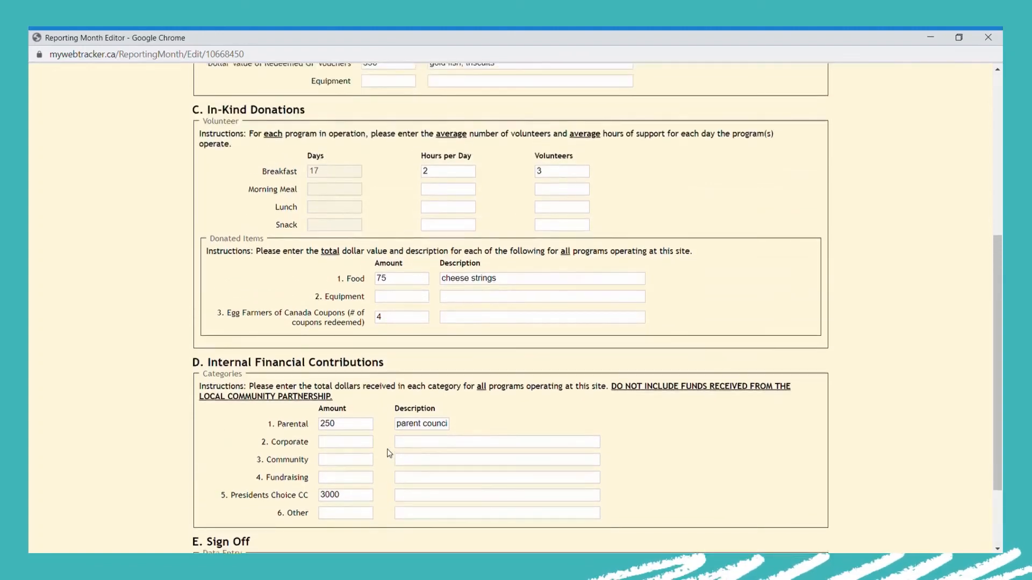
pyautogui.scroll(2, 391, 454)
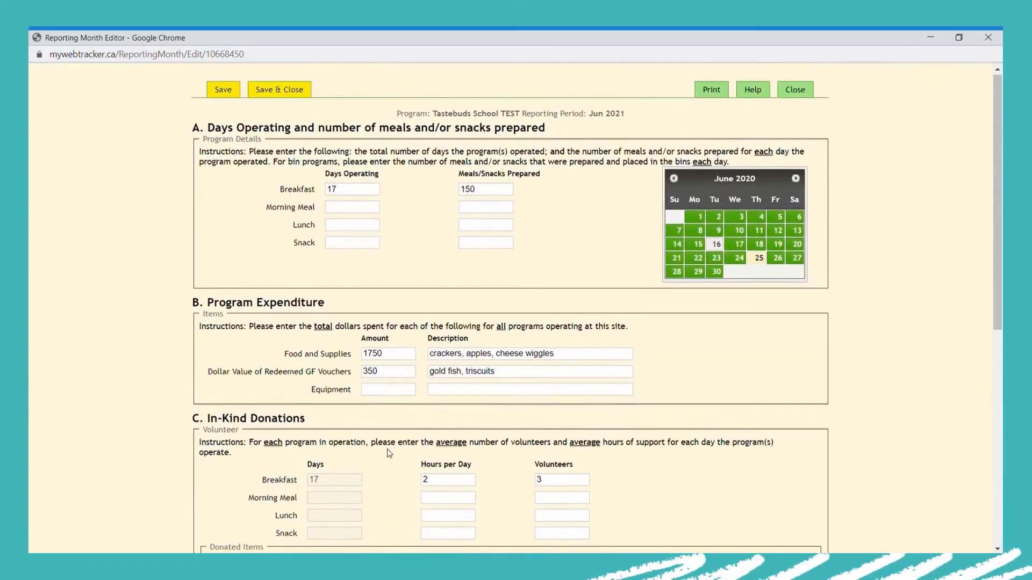